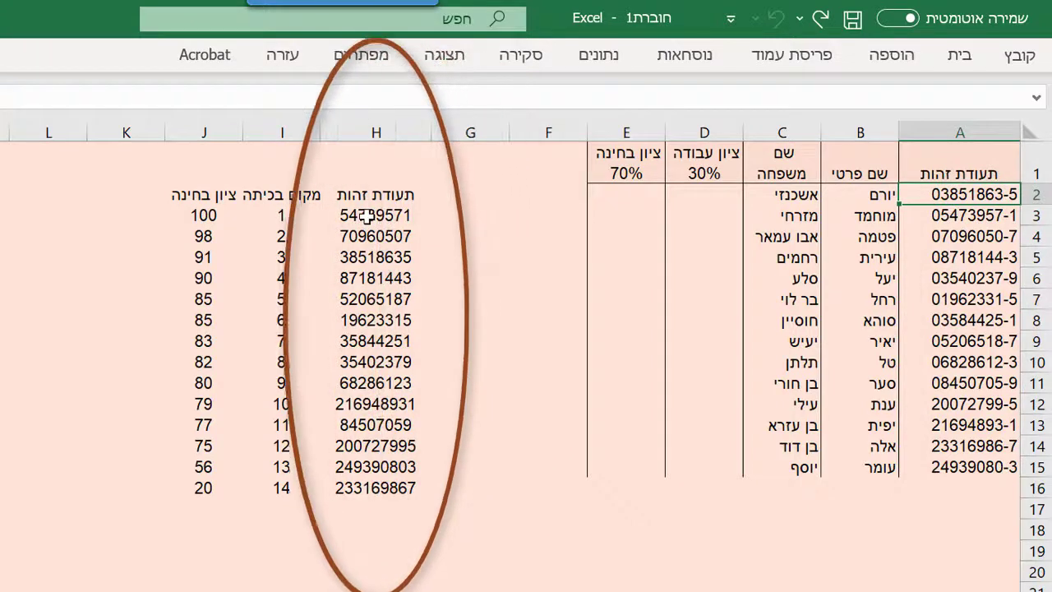
Step: Start a VLOOKUP formula in cell E2 with the ID in A2 as the lookup value
left_click(366, 216)
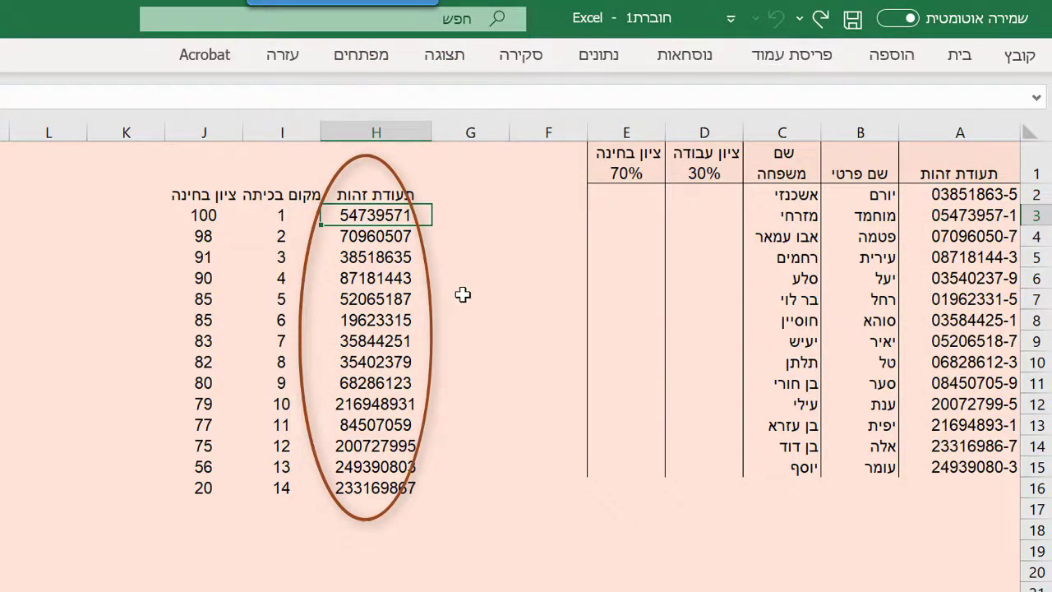
left_click(621, 192)
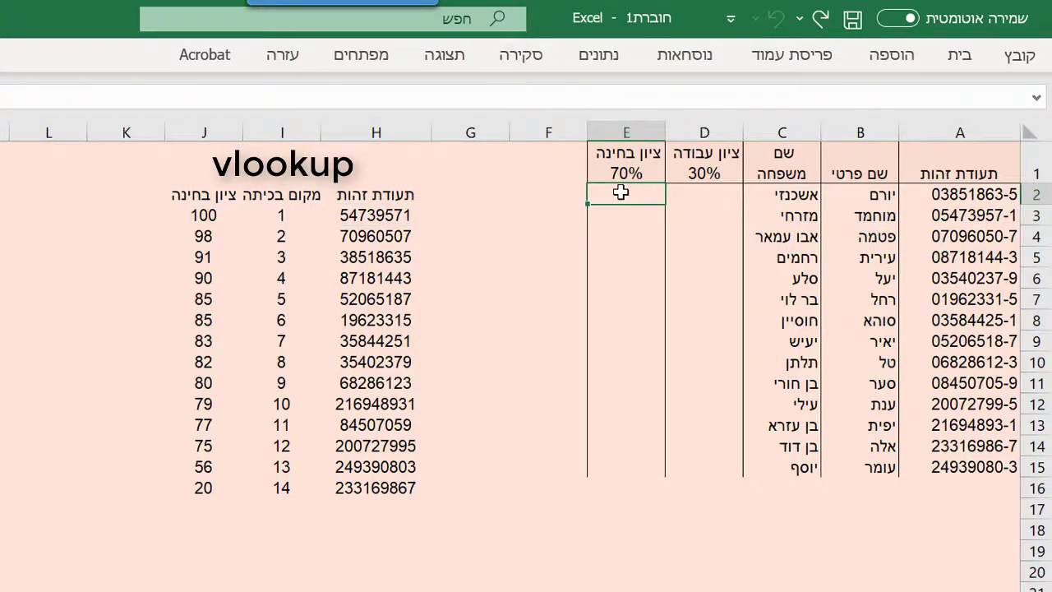
type("=")
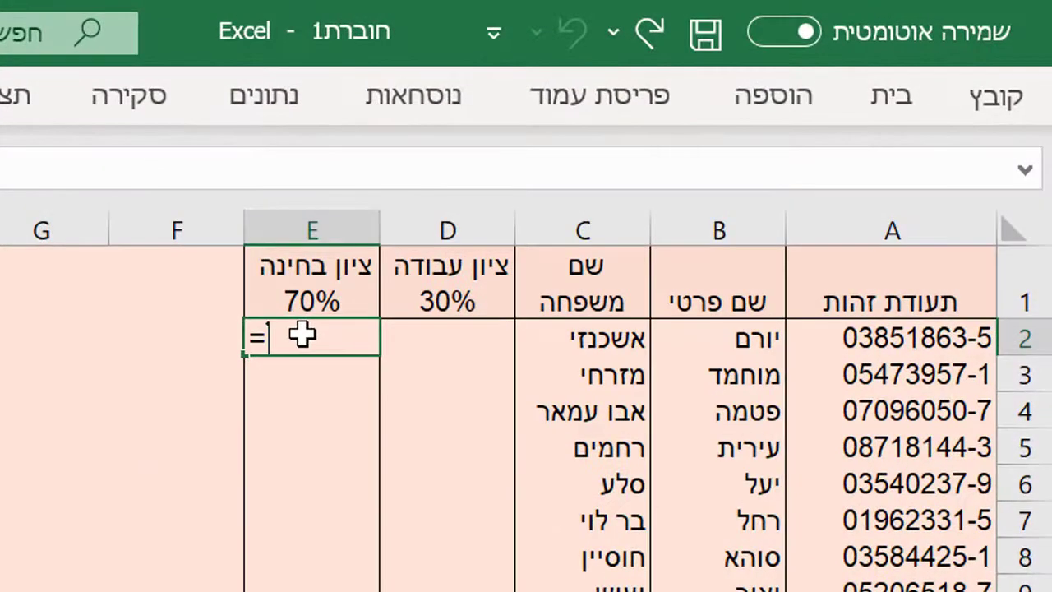
type("v")
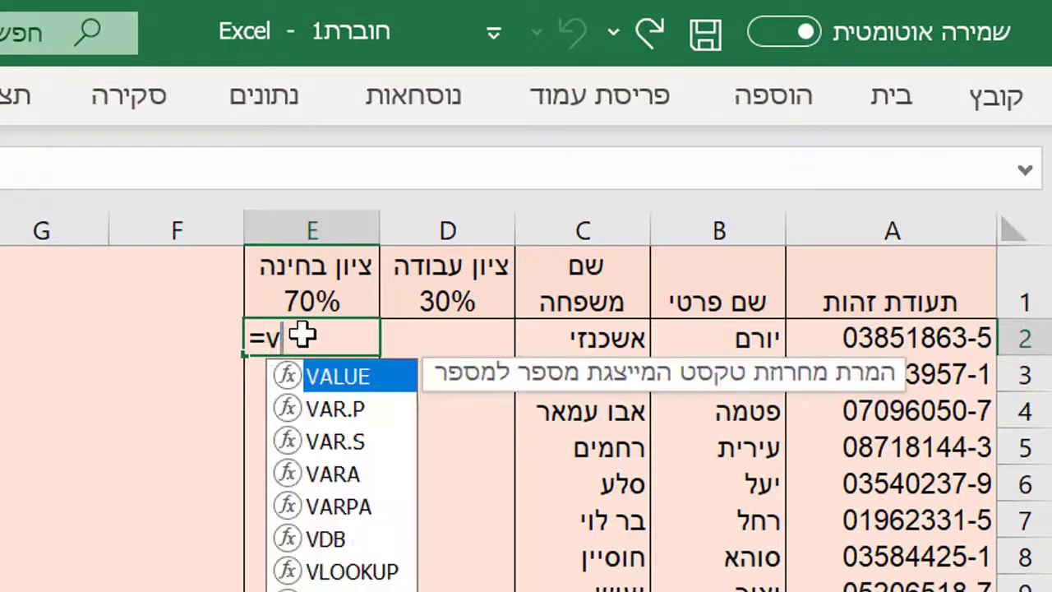
left_click(378, 572)
double_click(378, 571)
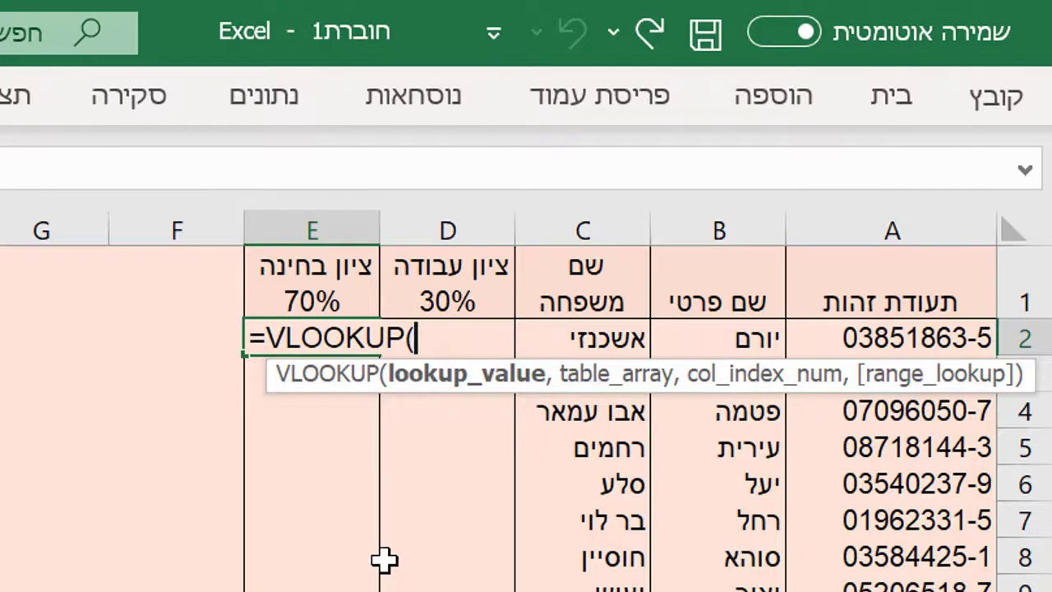
left_click(870, 332)
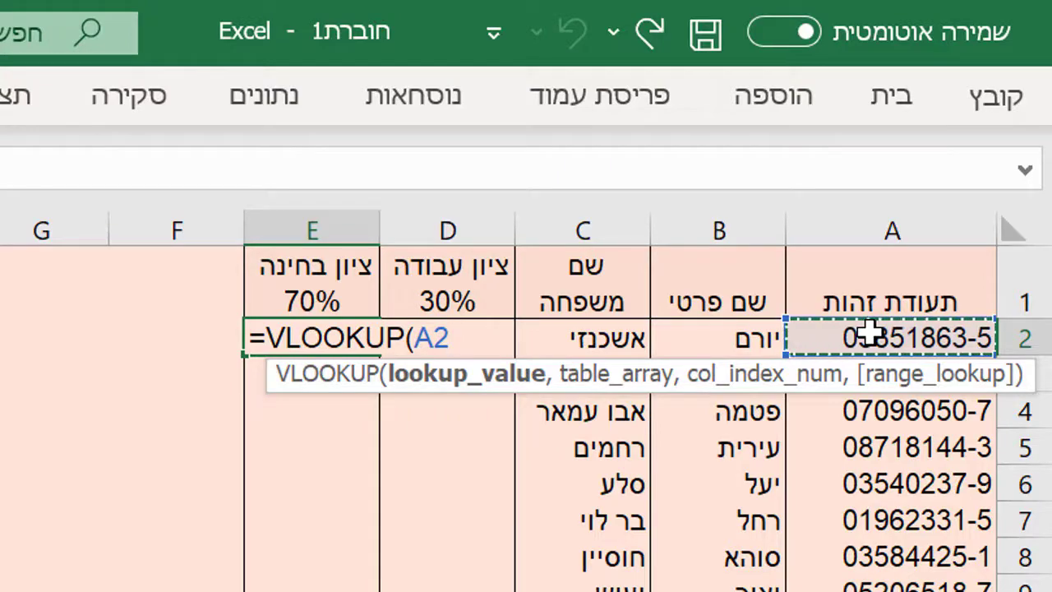
type(",")
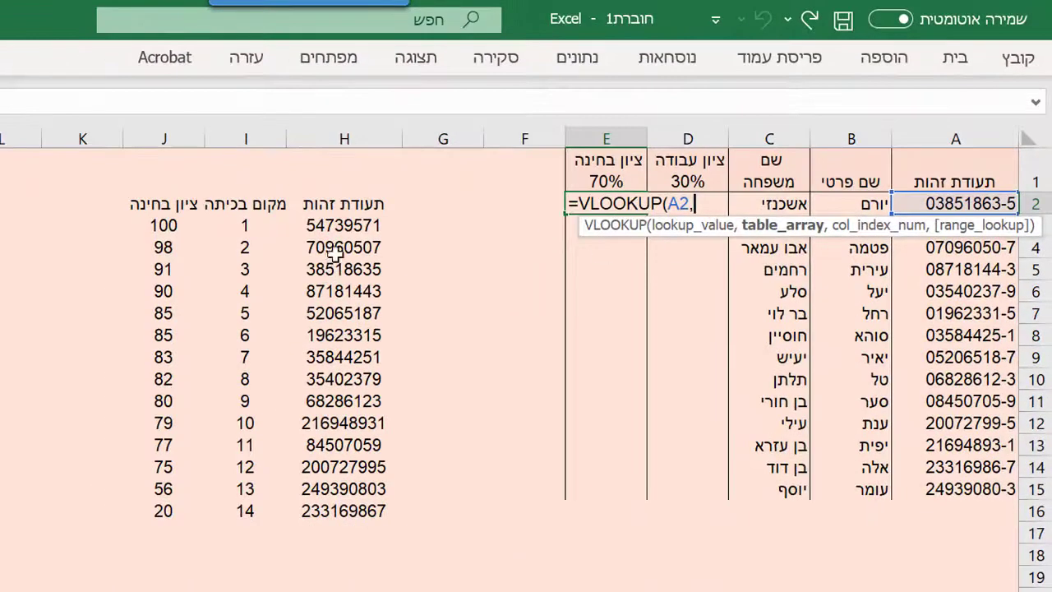
Step: Complete E2's VLOOKUP arguments with the table range H3:J16, column index 3 and FALSE for an exact match
left_click_drag(351, 229, 160, 511)
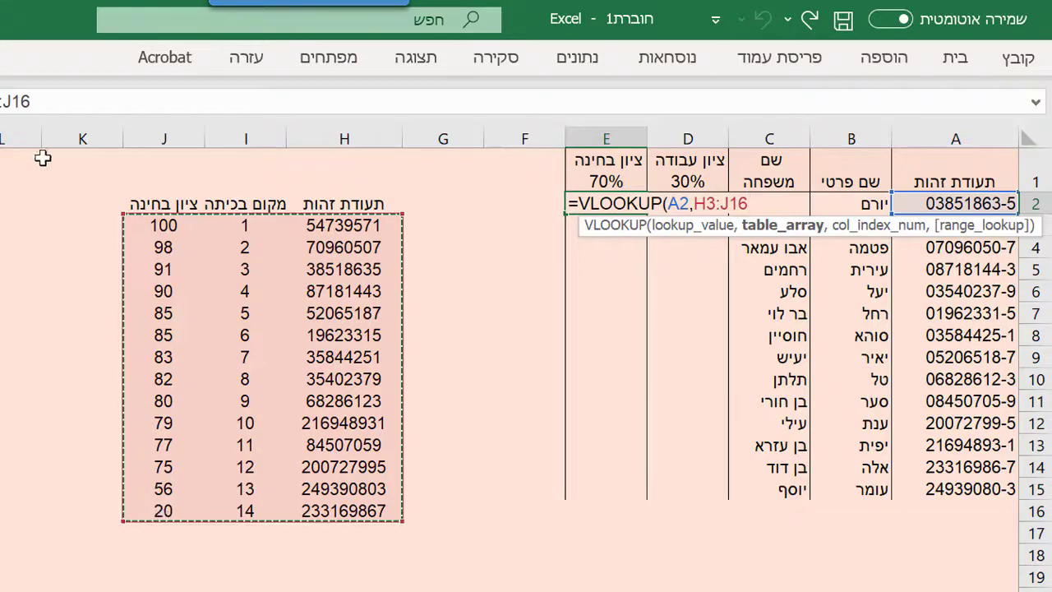
left_click(33, 100)
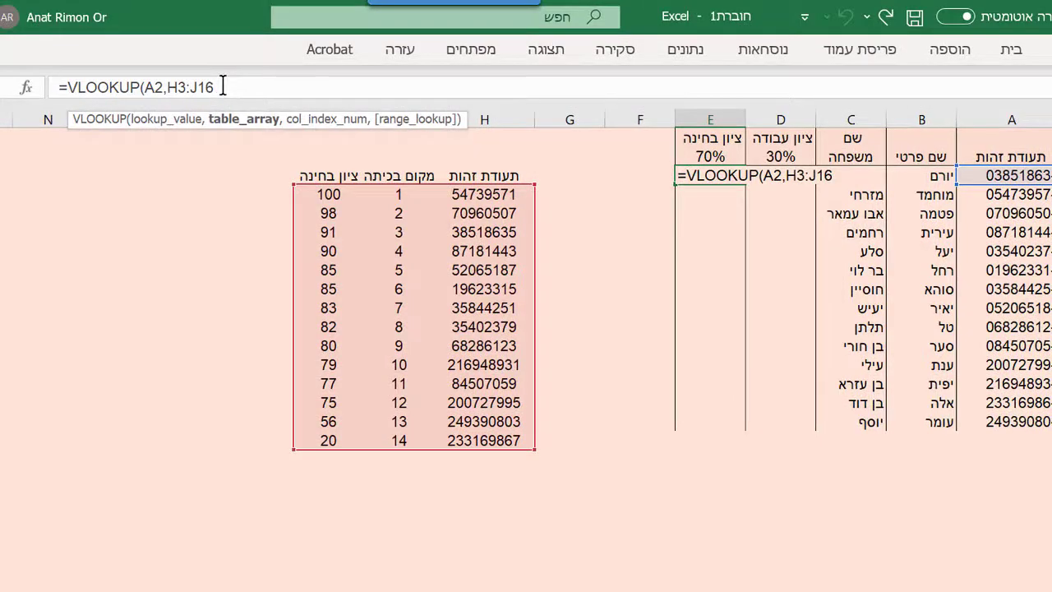
type(",3")
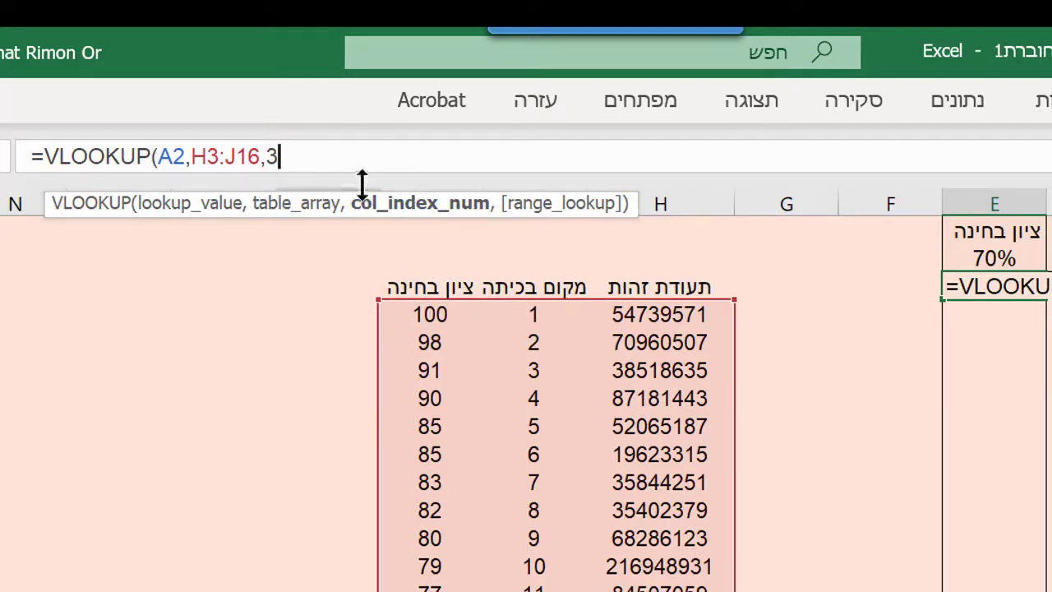
type(",")
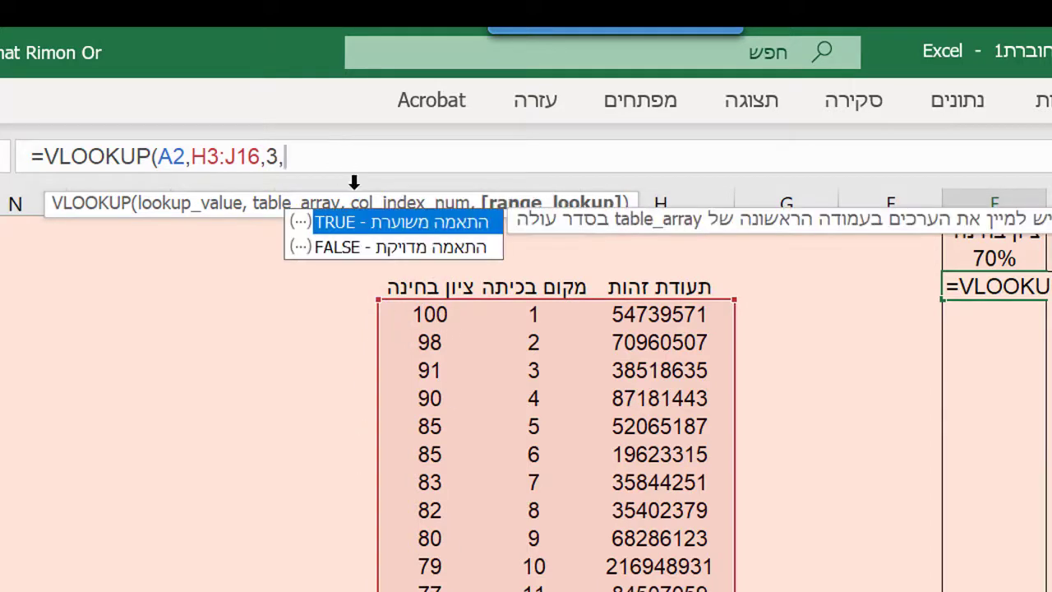
double_click(339, 249)
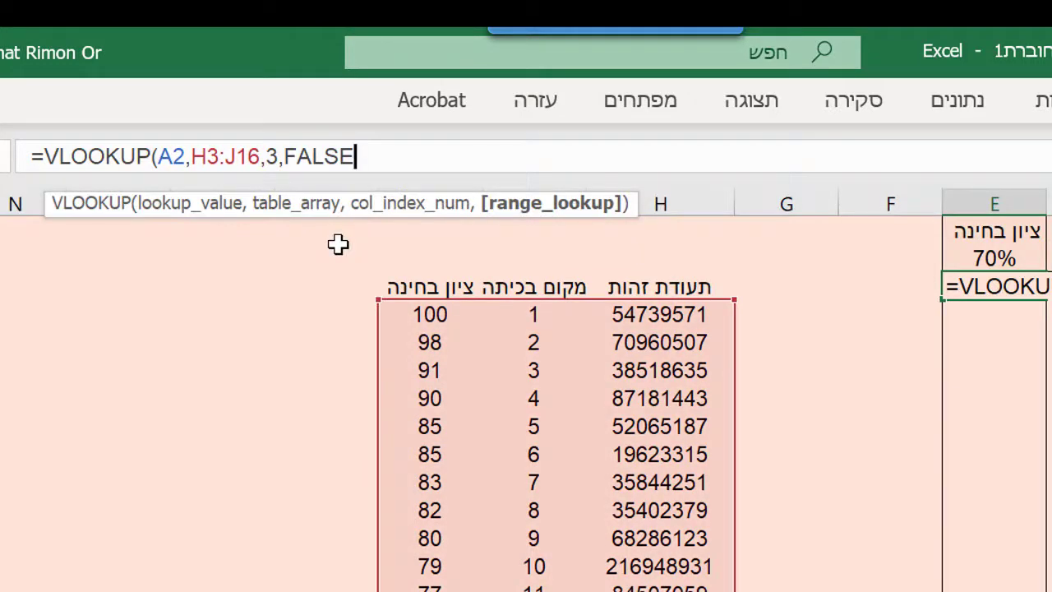
type(")")
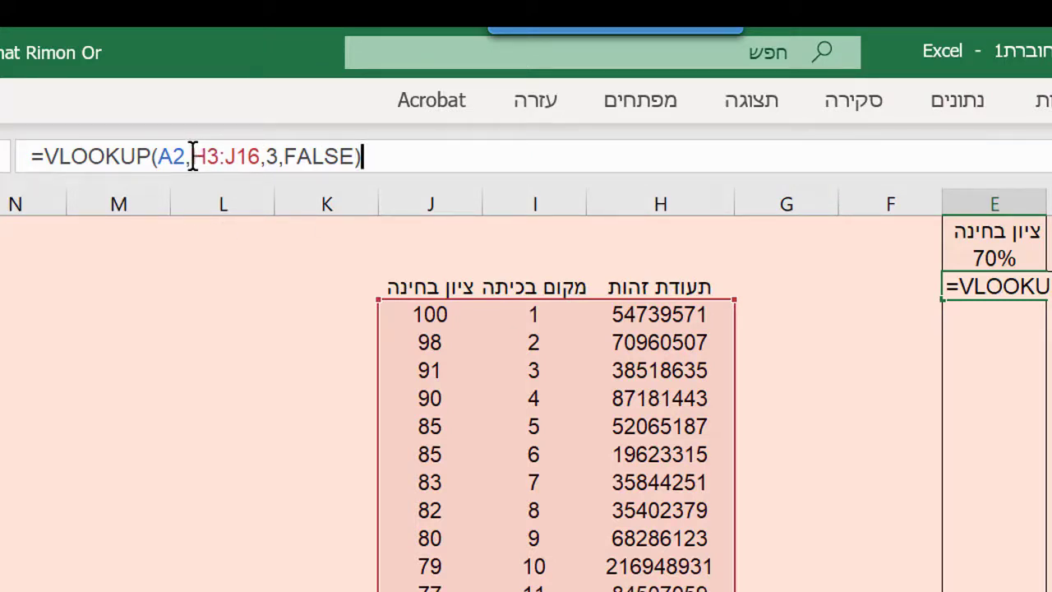
Step: Make the table range absolute as $H$3:$J$16 and enter the formula in E2
left_click_drag(191, 157, 259, 156)
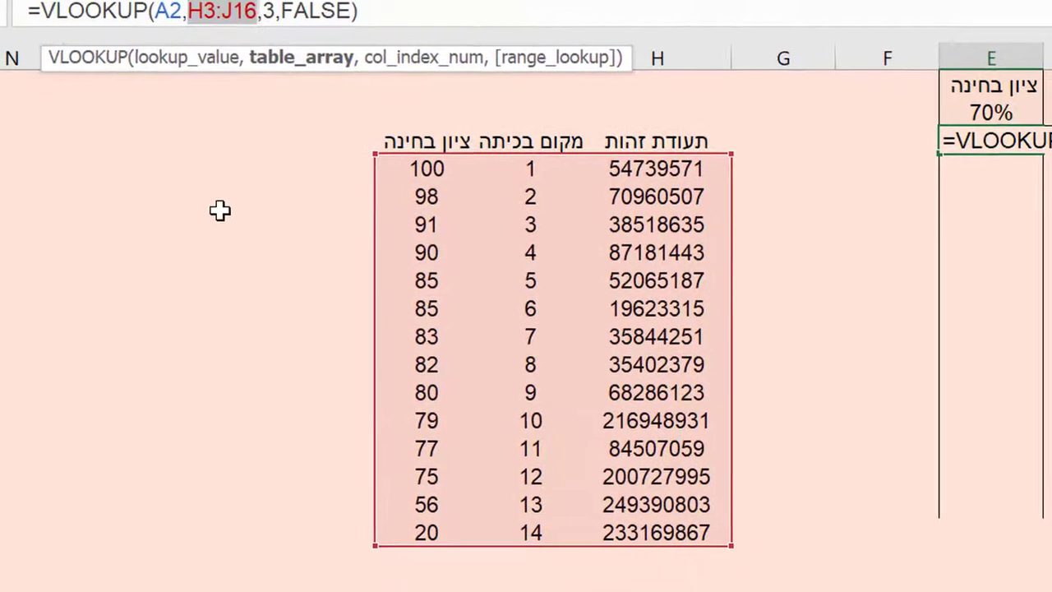
left_click(195, 11)
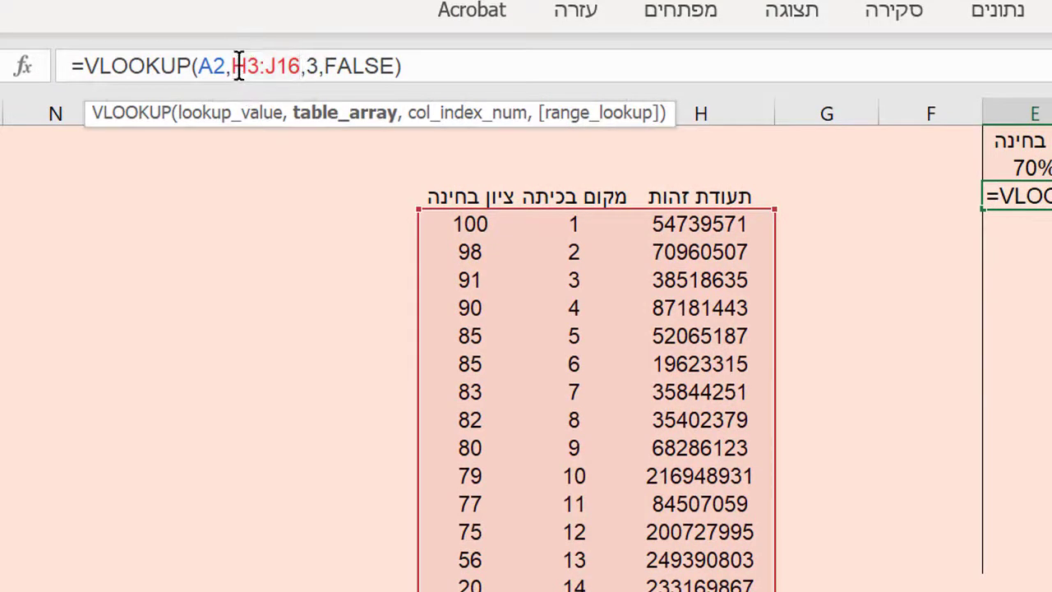
left_click_drag(238, 66, 298, 65)
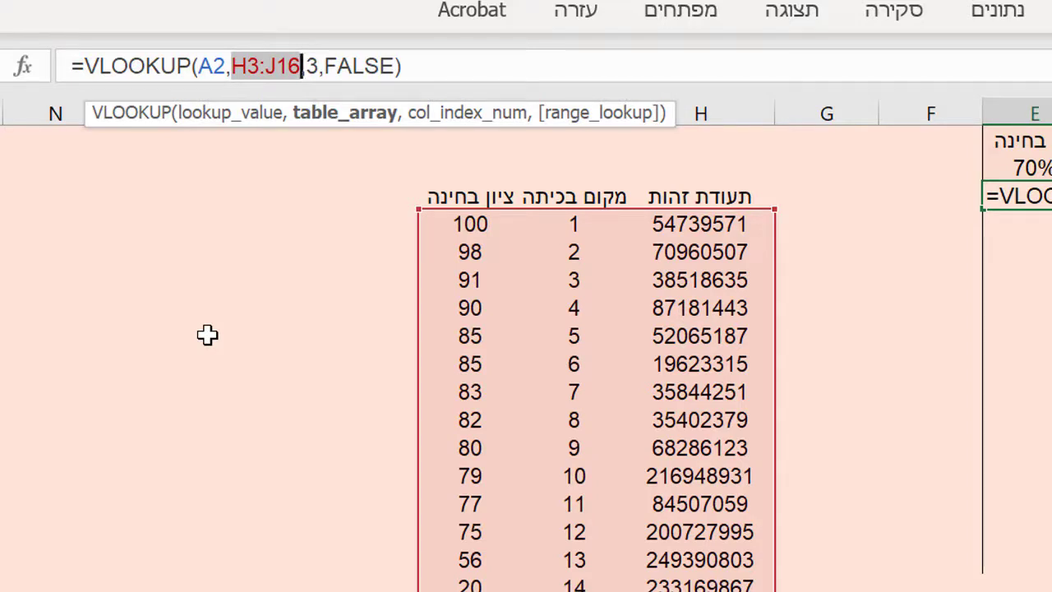
key("F4")
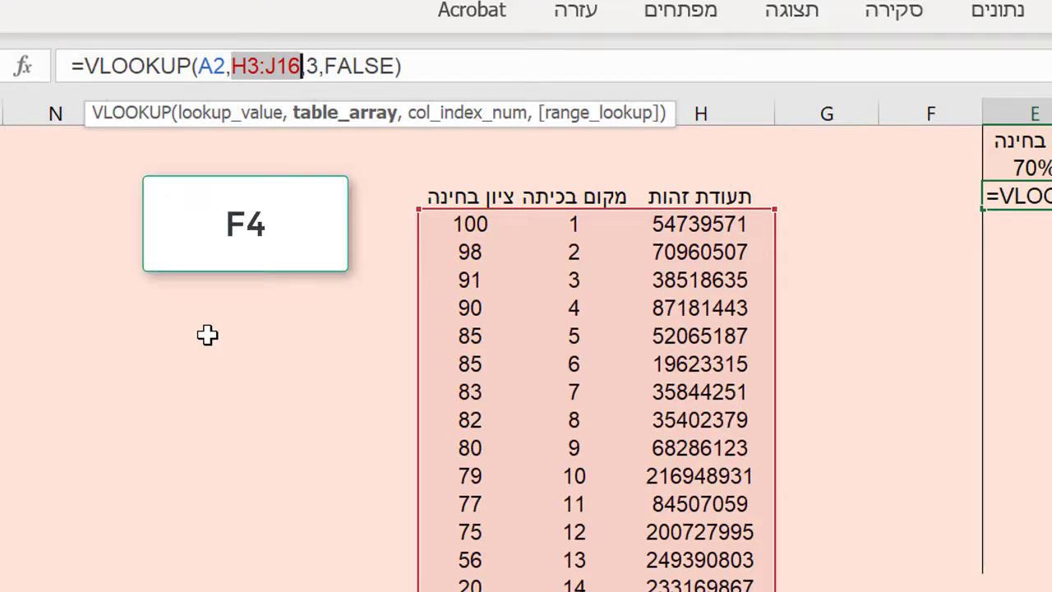
key("F4")
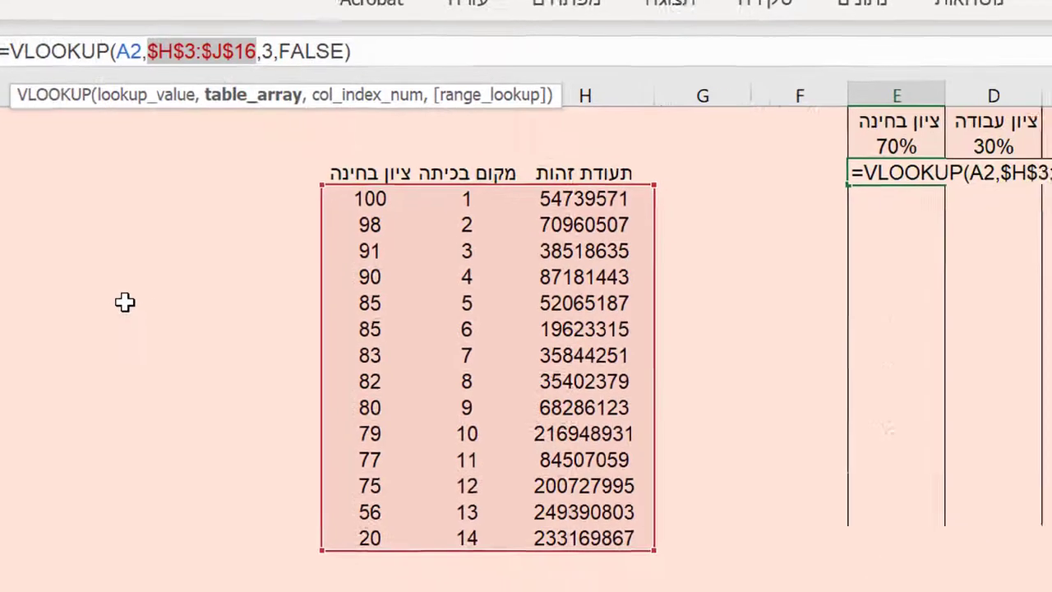
key("Return")
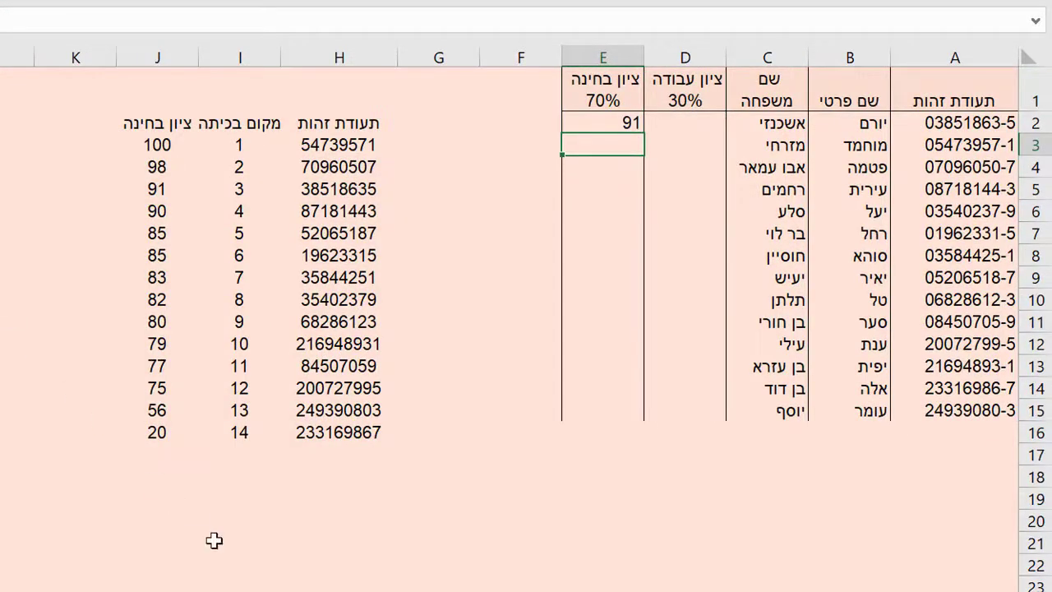
Step: Check the VLOOKUP formula in E2 and fill it down the exam grade column through E15
left_click(980, 122)
left_click(603, 126)
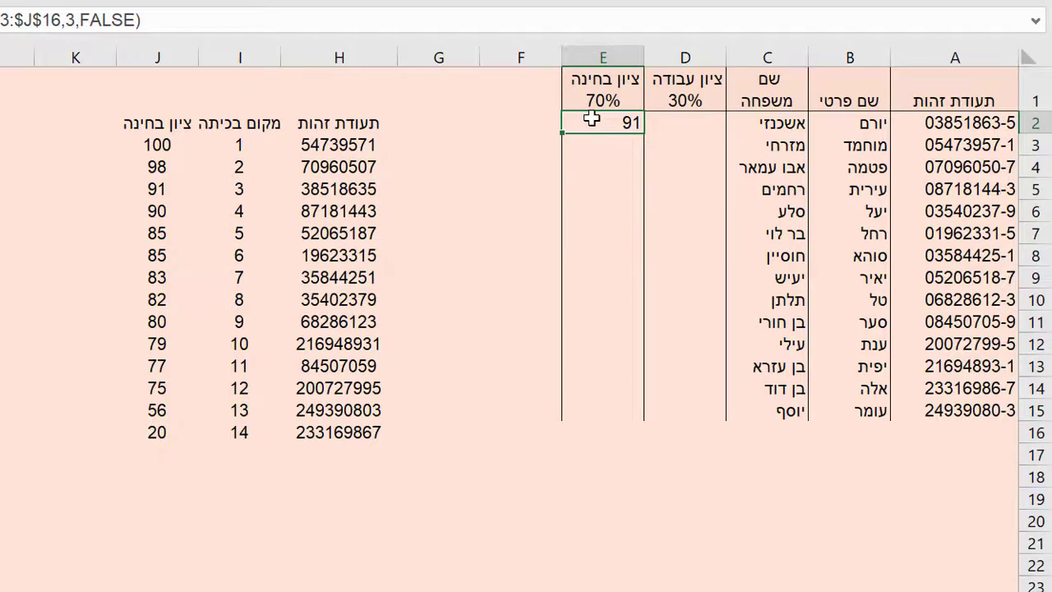
double_click(591, 120)
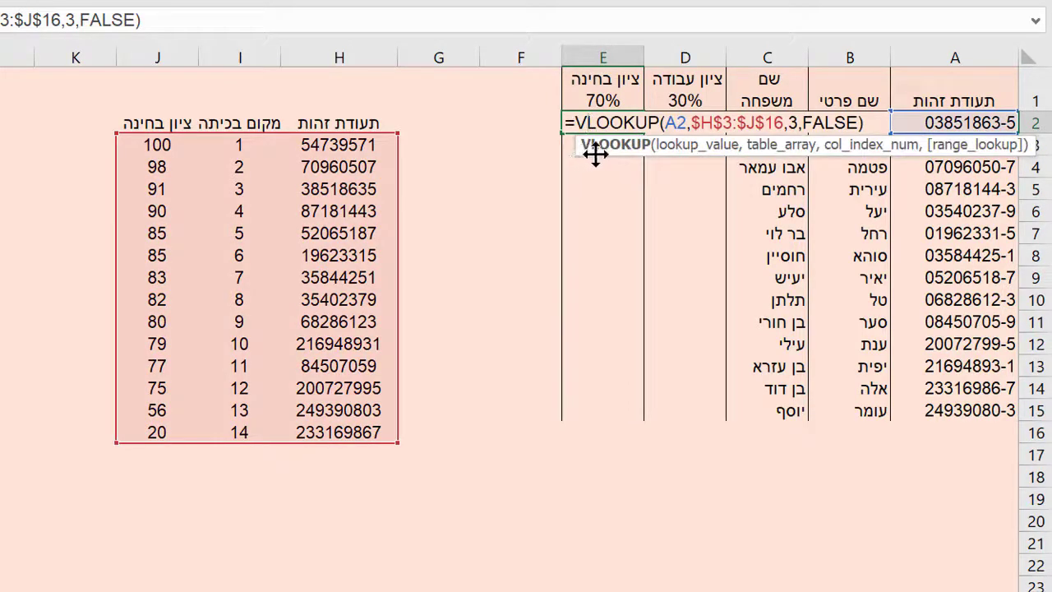
key("Escape")
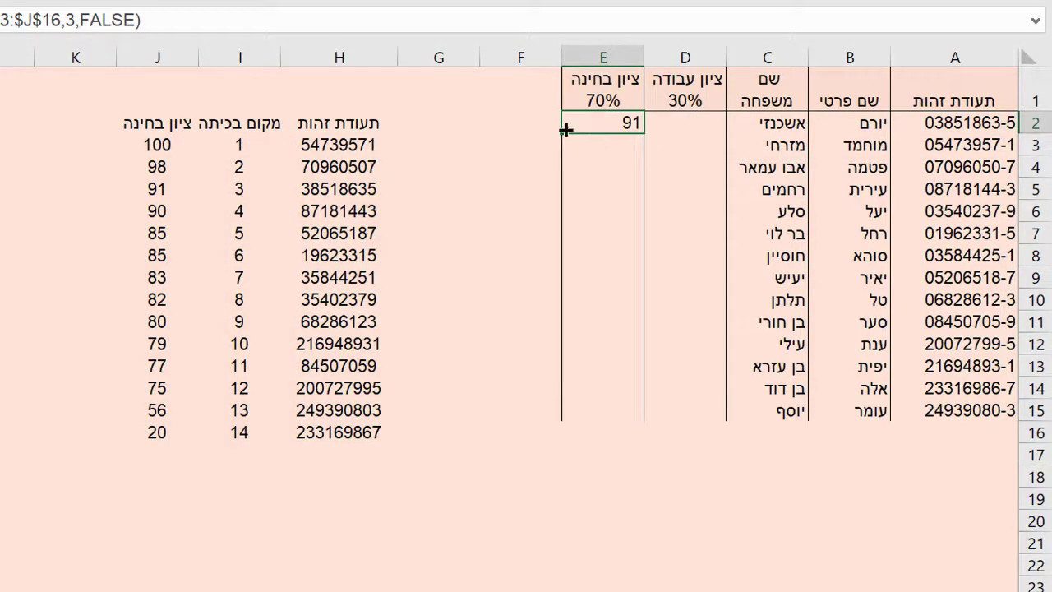
mouse_move(565, 129)
left_mouse_down()
mouse_move(582, 216)
mouse_move(584, 419)
left_mouse_up()
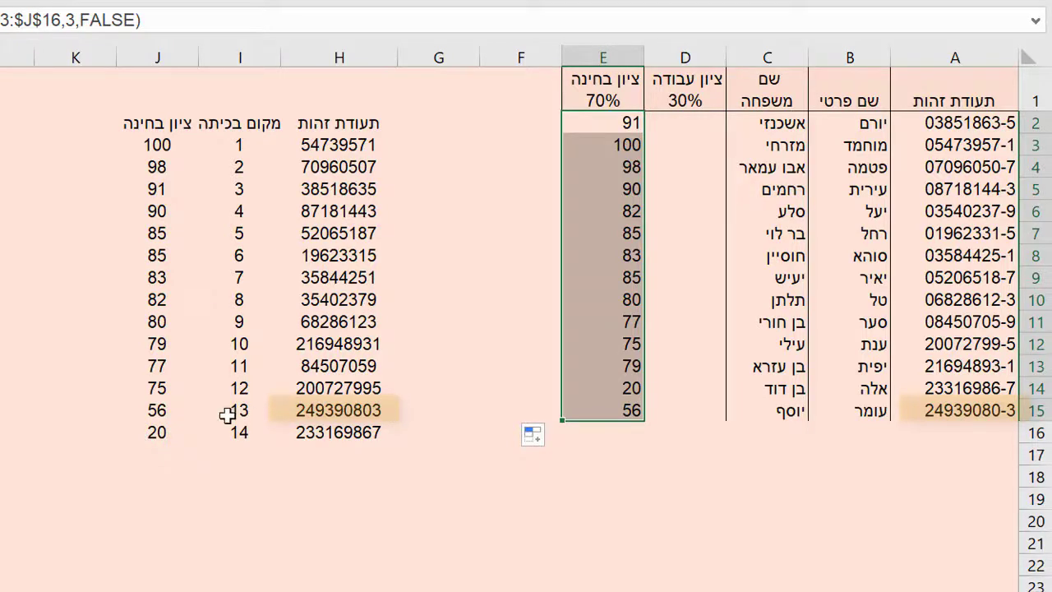
left_click_drag(106, 407, 198, 418)
left_click(164, 417)
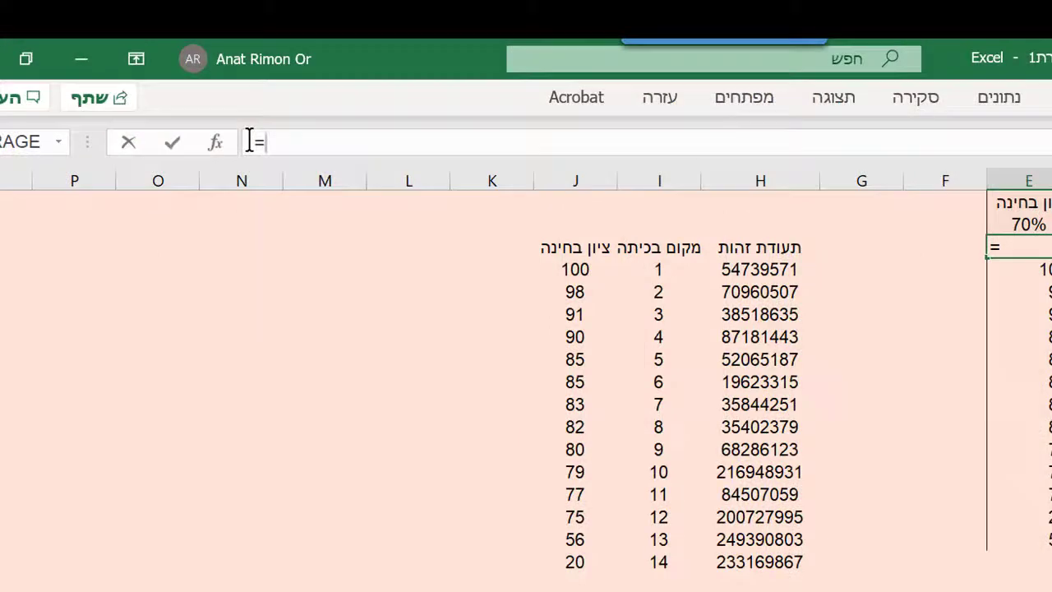
Step: Re-enter the formula in E2 as a VLOOKUP that uses A2 as the lookup value
type("v")
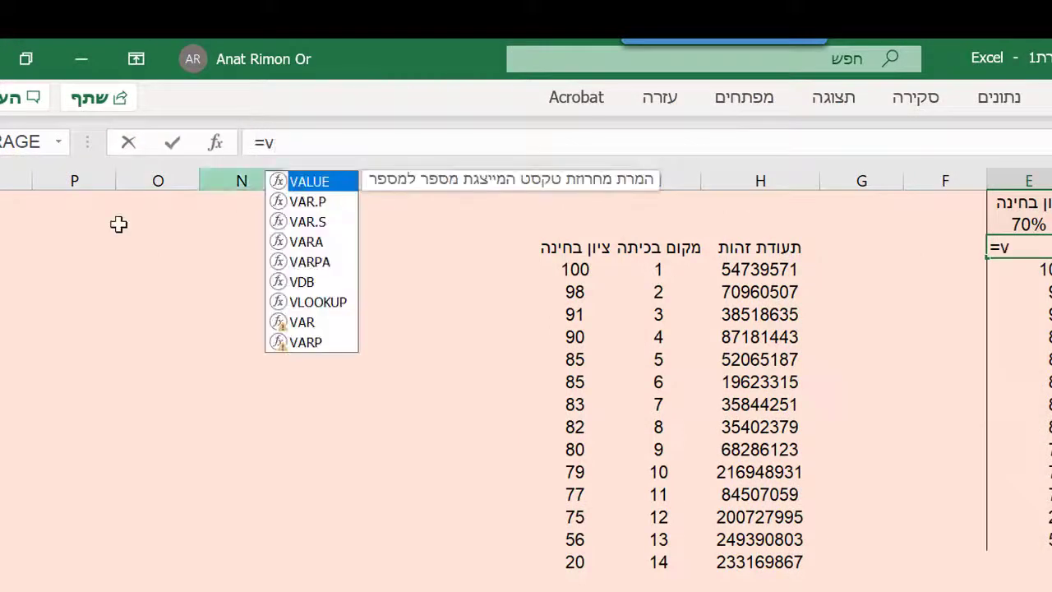
double_click(309, 301)
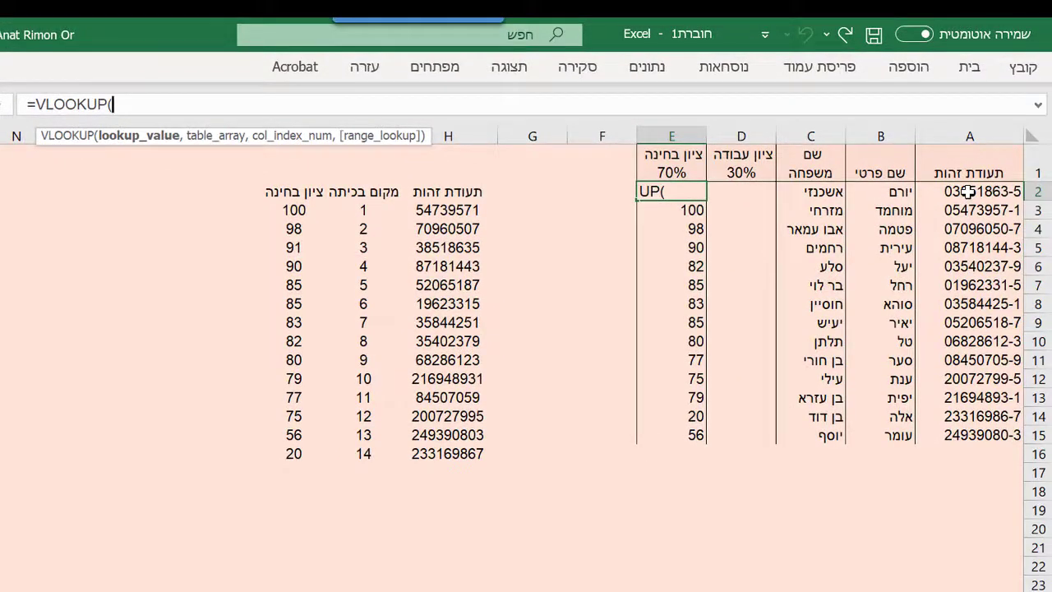
left_click(969, 192)
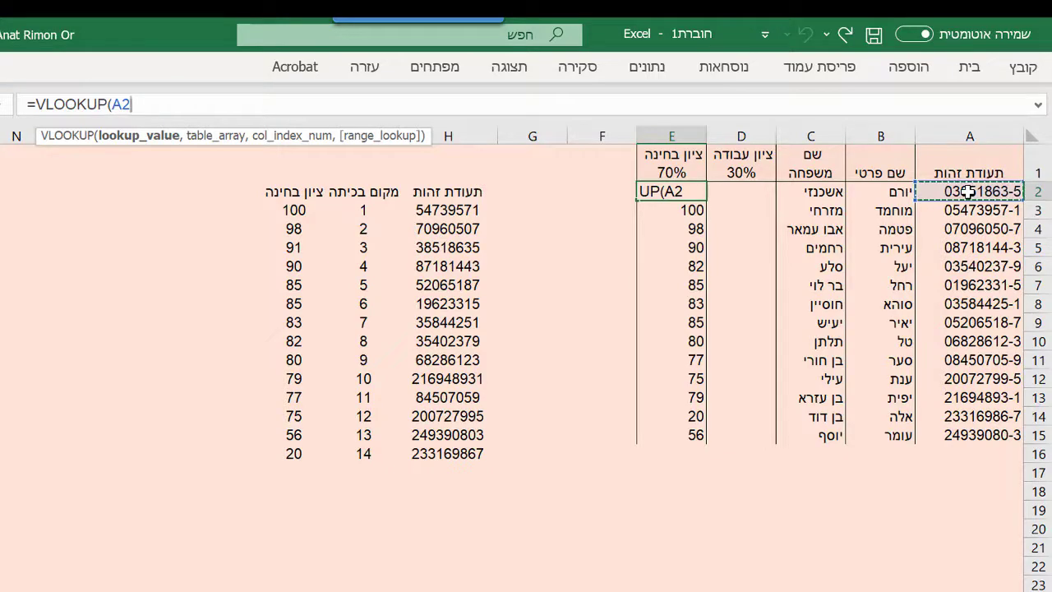
type(",")
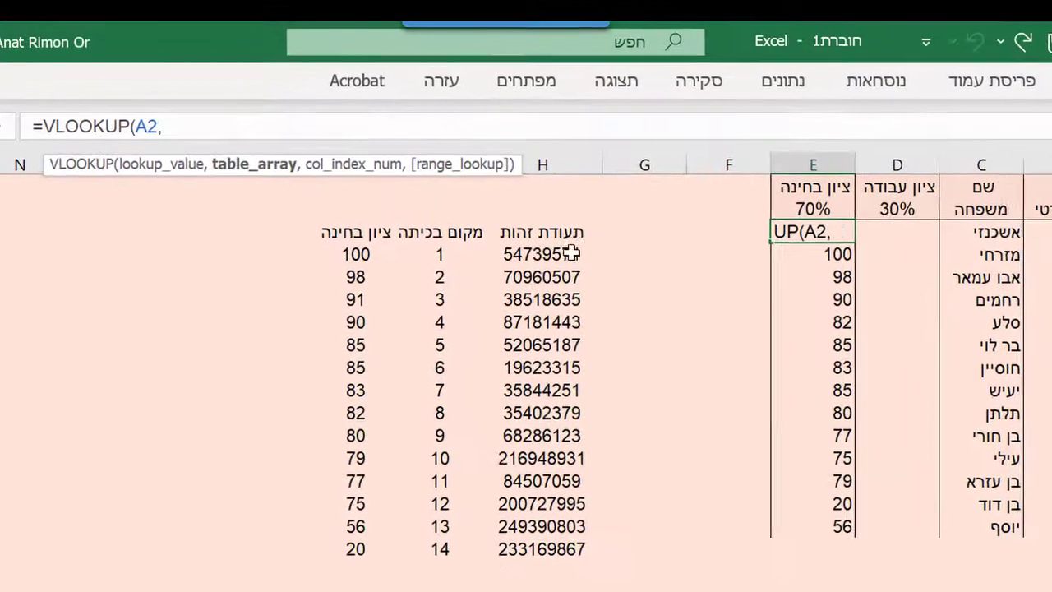
Step: Add the exam results table as the lookup range with absolute references, $H$3:$J$16
left_click_drag(570, 254, 385, 549)
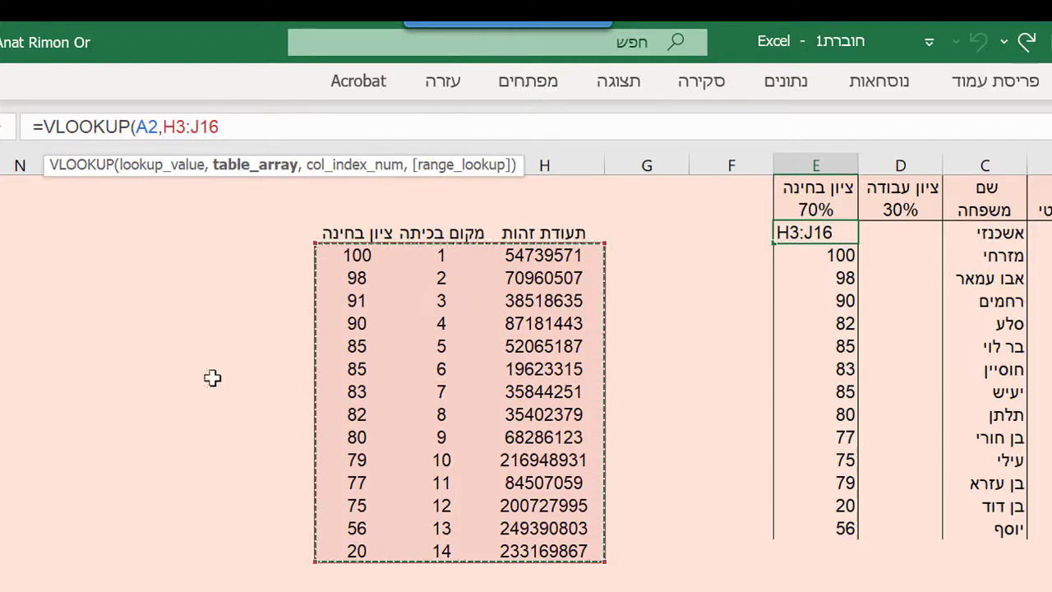
key("F4")
left_click_drag(164, 126, 216, 129)
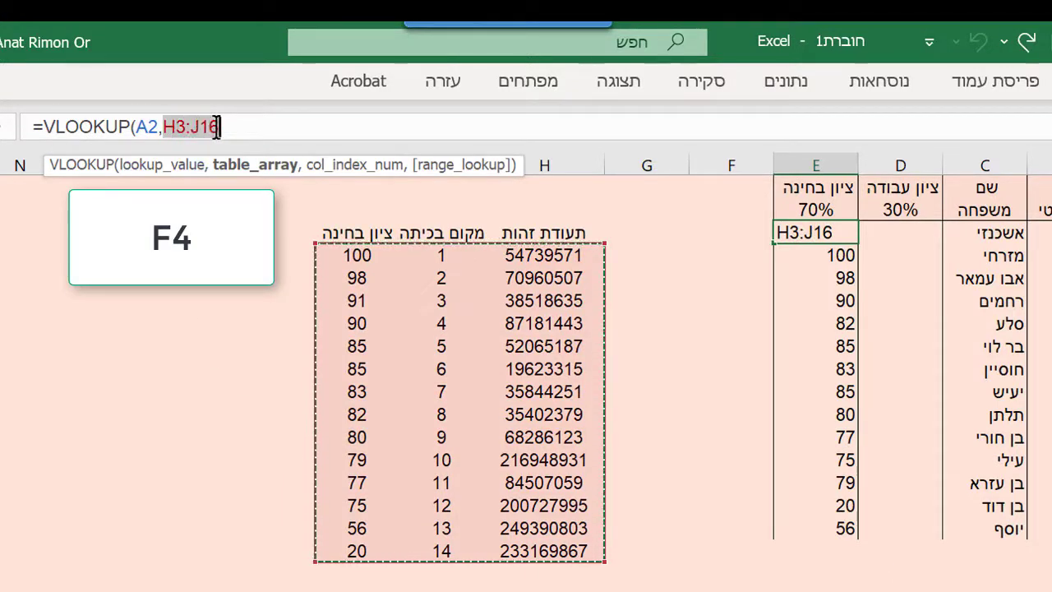
key("F4")
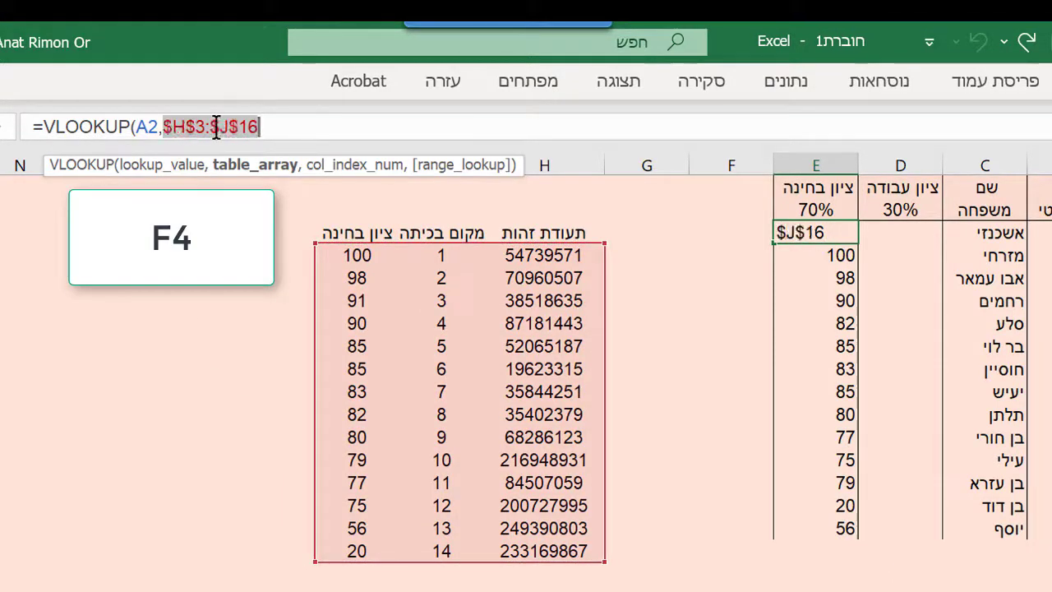
left_click(258, 126)
Step: Finish the re-entered formula in E2 with column index 3 and FALSE for an exact match
type(",")
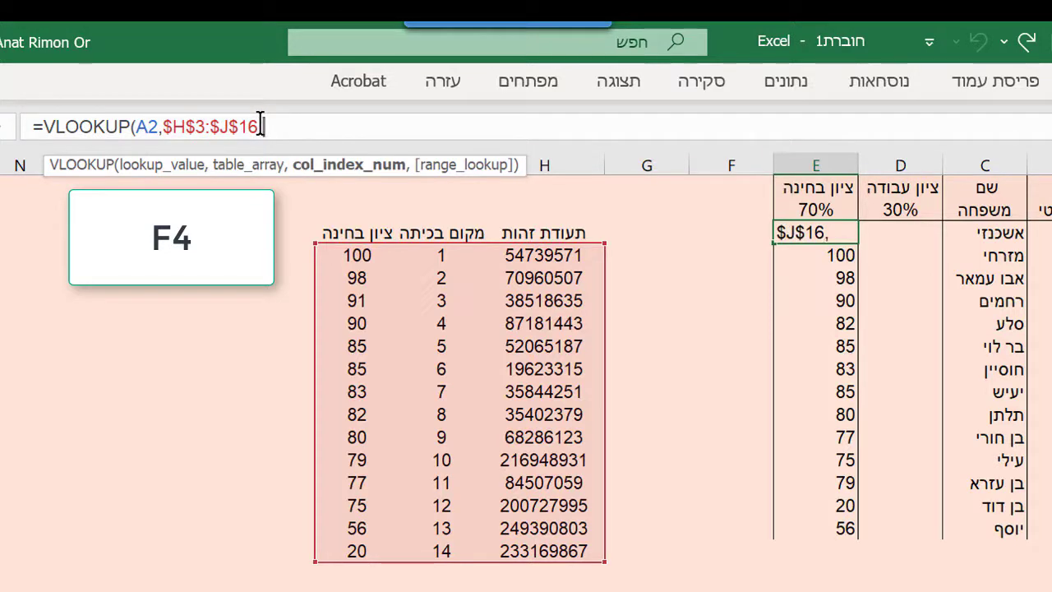
type("3")
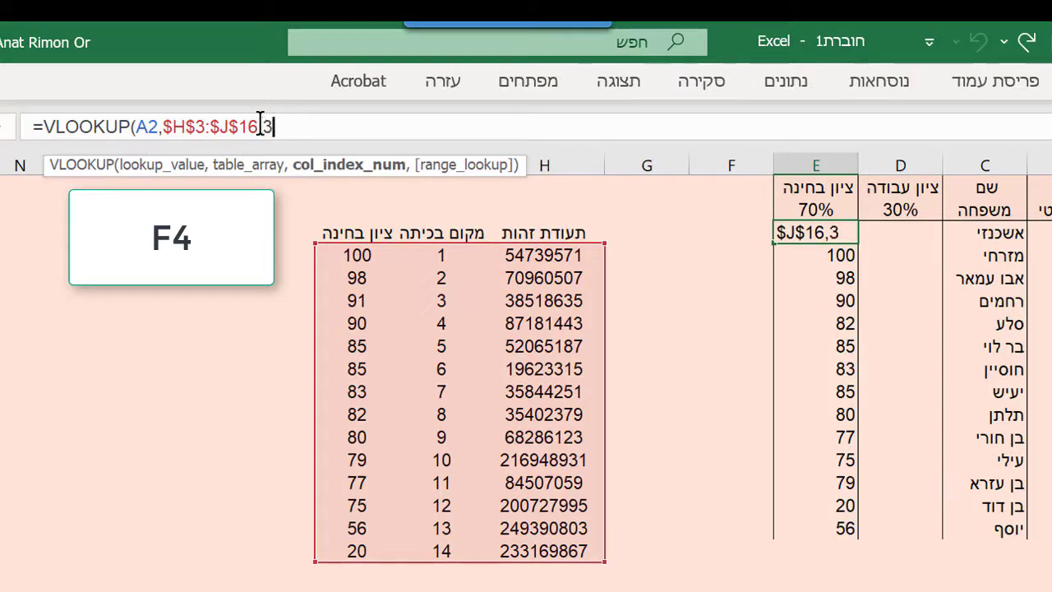
type(",")
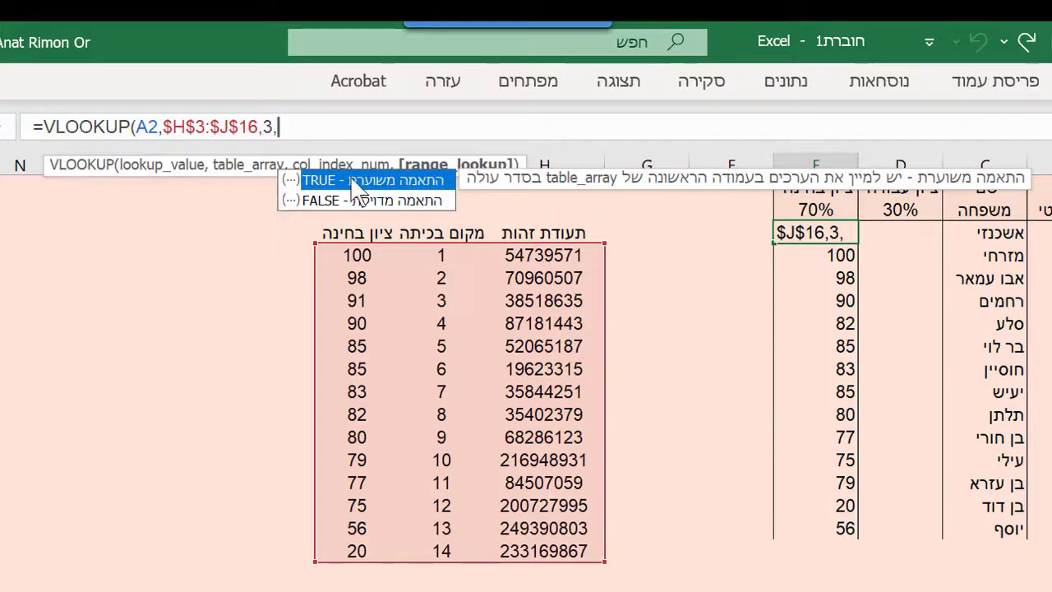
double_click(338, 202)
left_click(337, 202)
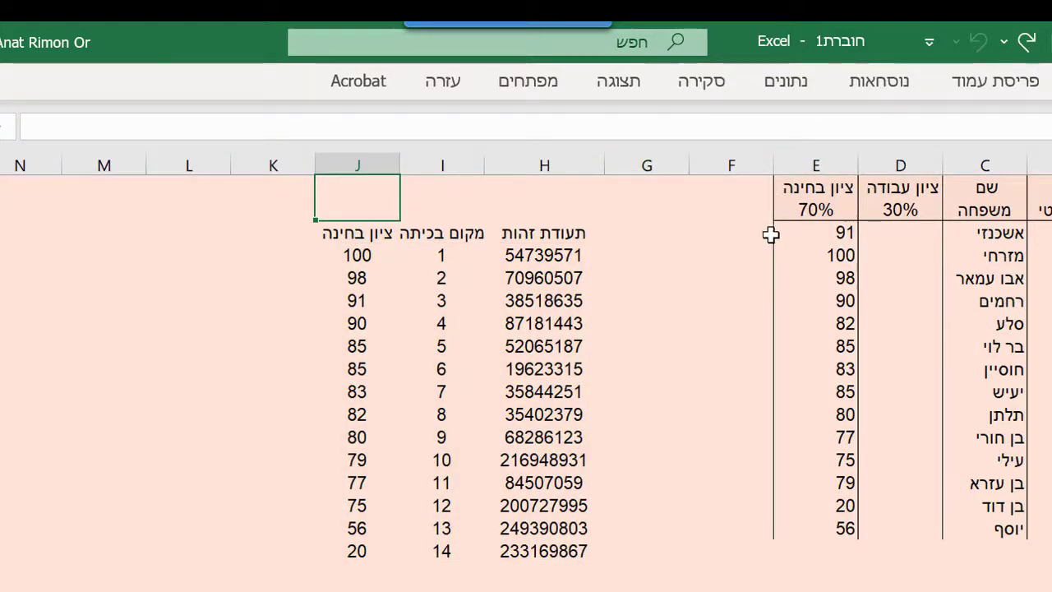
Step: Review the arguments of the completed VLOOKUP formula in E2
left_click(781, 232)
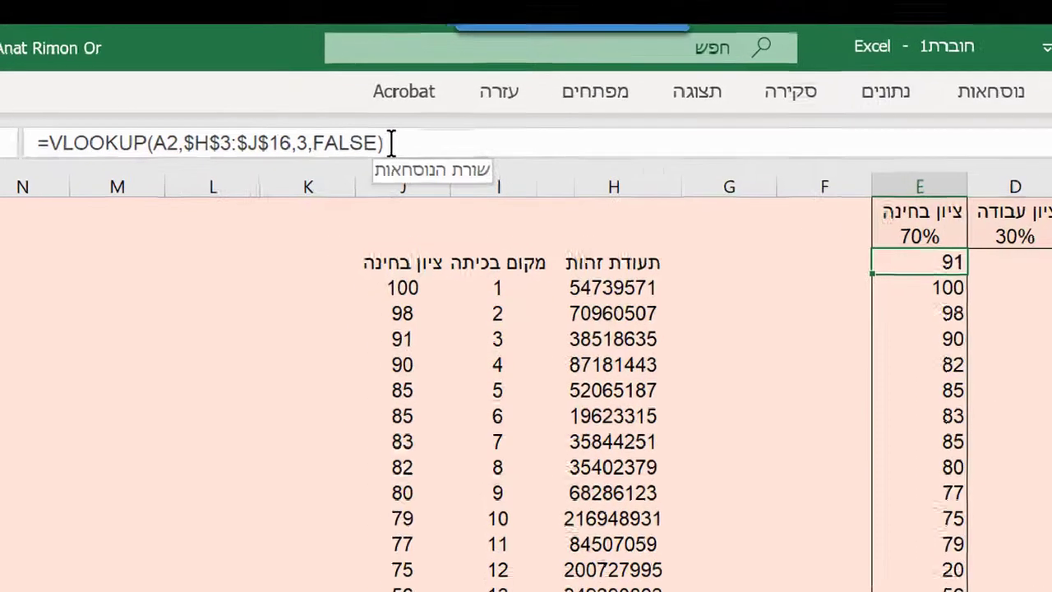
left_click(355, 126)
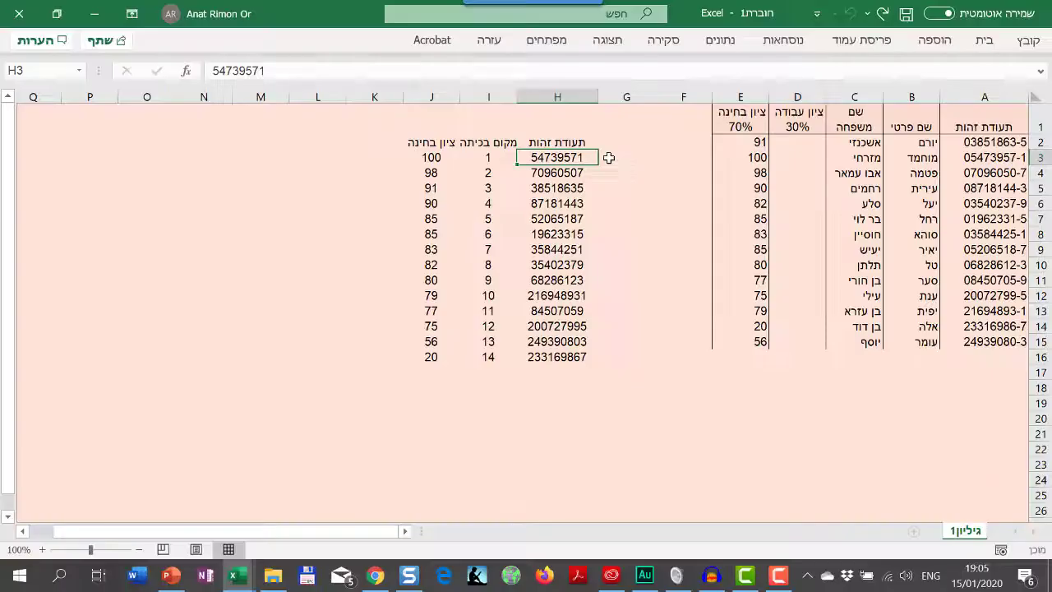
Step: Enter 4 in G3, beside the exam results table's ID column, and copy it down through G16
left_click(876, 132)
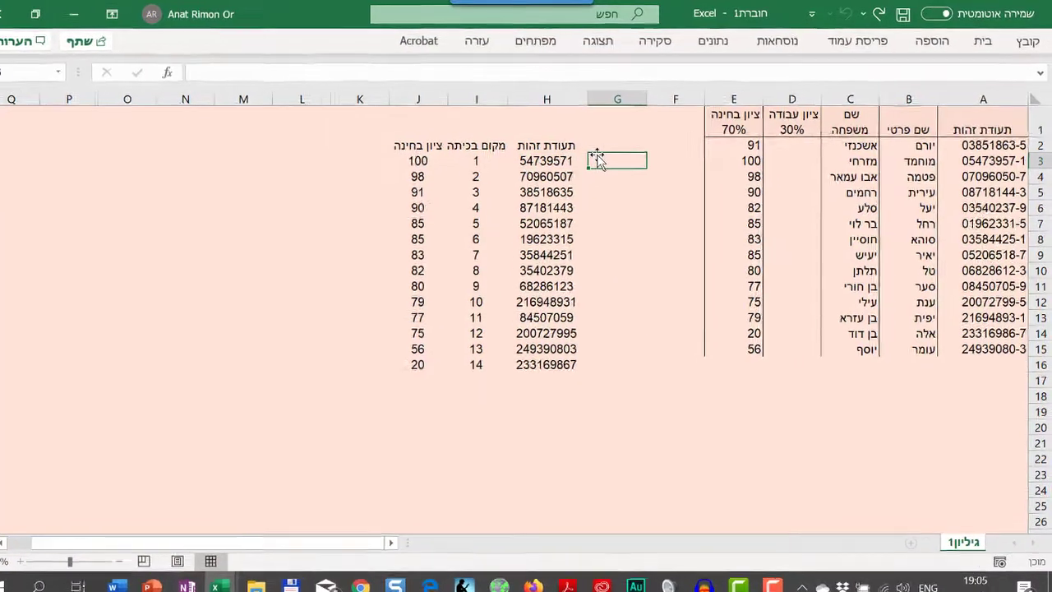
type("4")
key("Return")
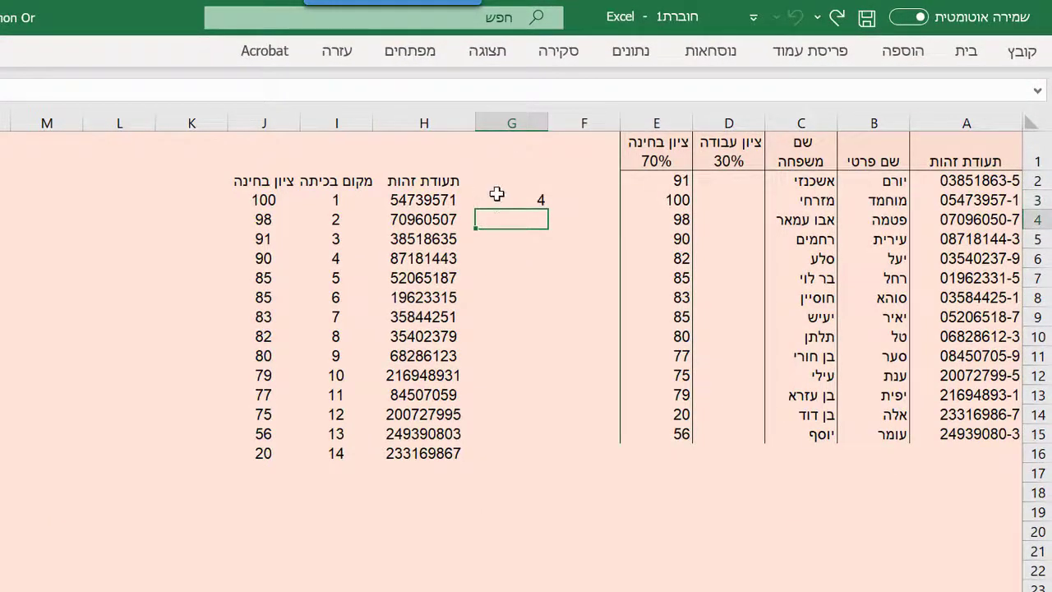
left_click(497, 193)
left_click_drag(474, 210, 484, 455)
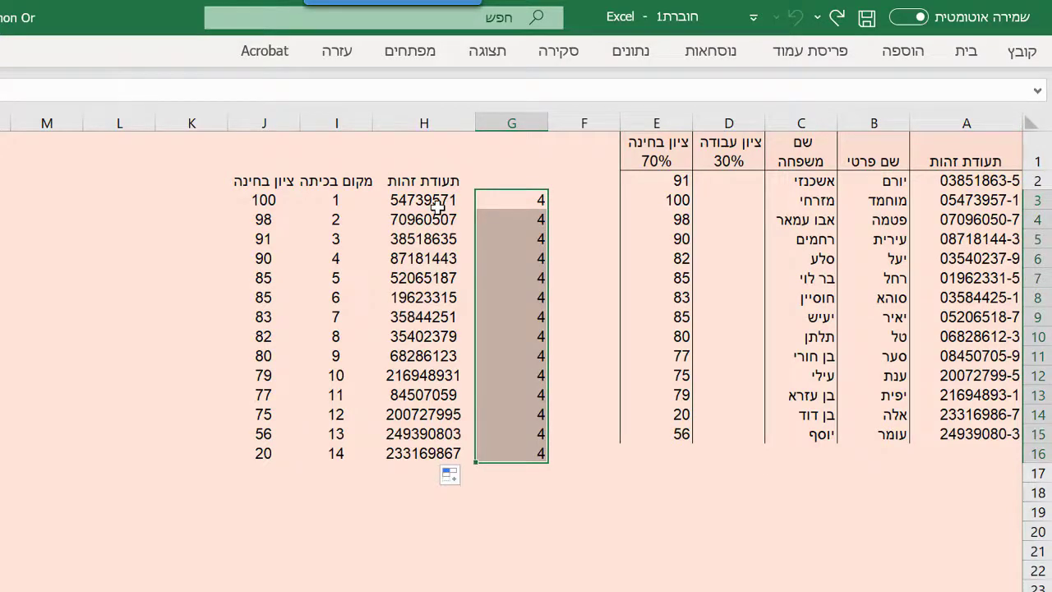
Step: Select the exam results lookup range H3:J16, leaving out the added column G
left_click_drag(438, 207, 274, 453)
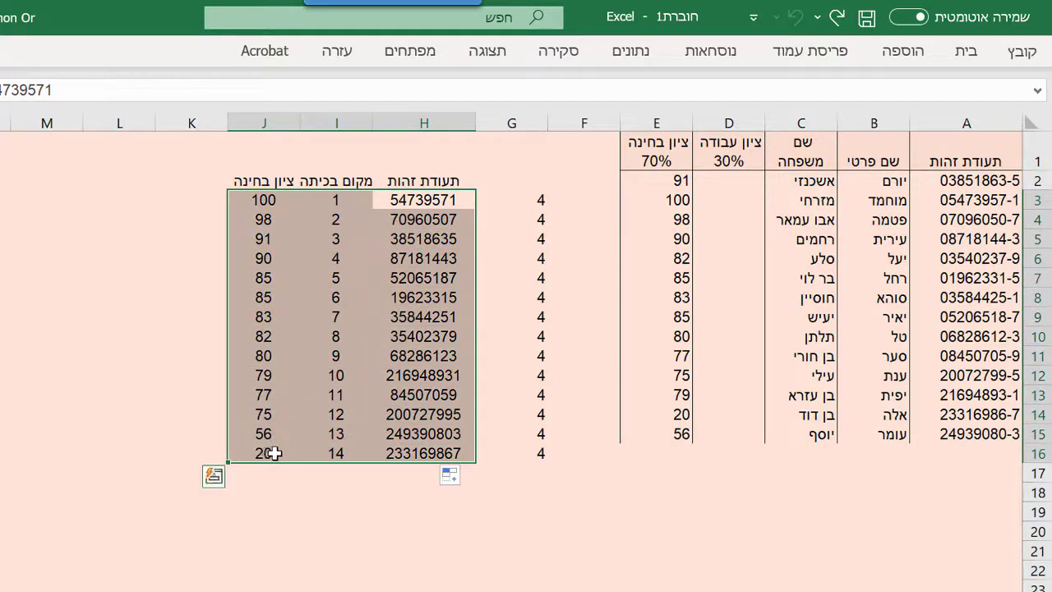